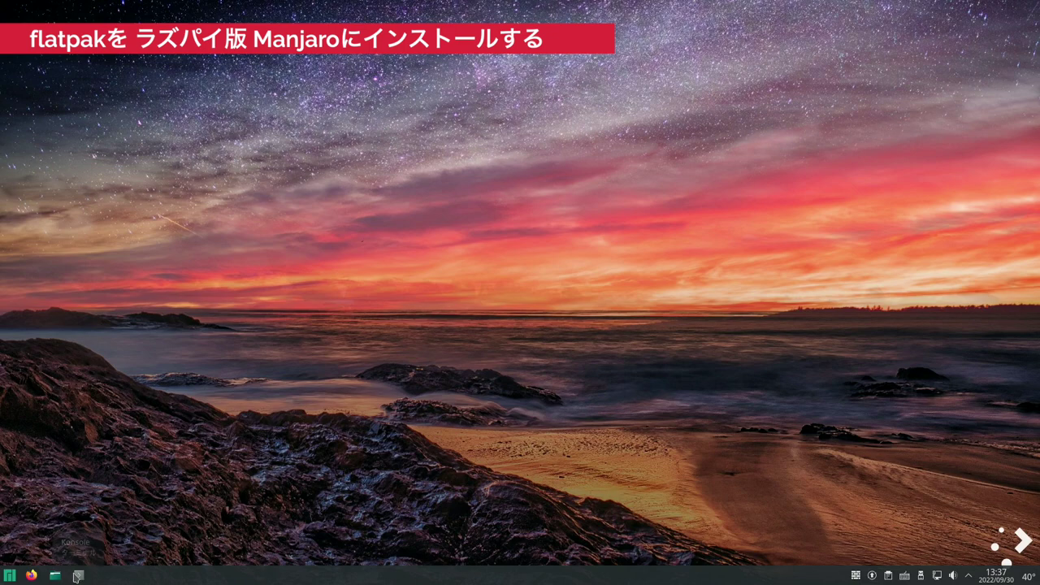
- Install flatpak and libpamac-flatpak-plugin through pamac with sudo, entering the account password and accepting the transaction
type("sudo pamac install flatpak li")
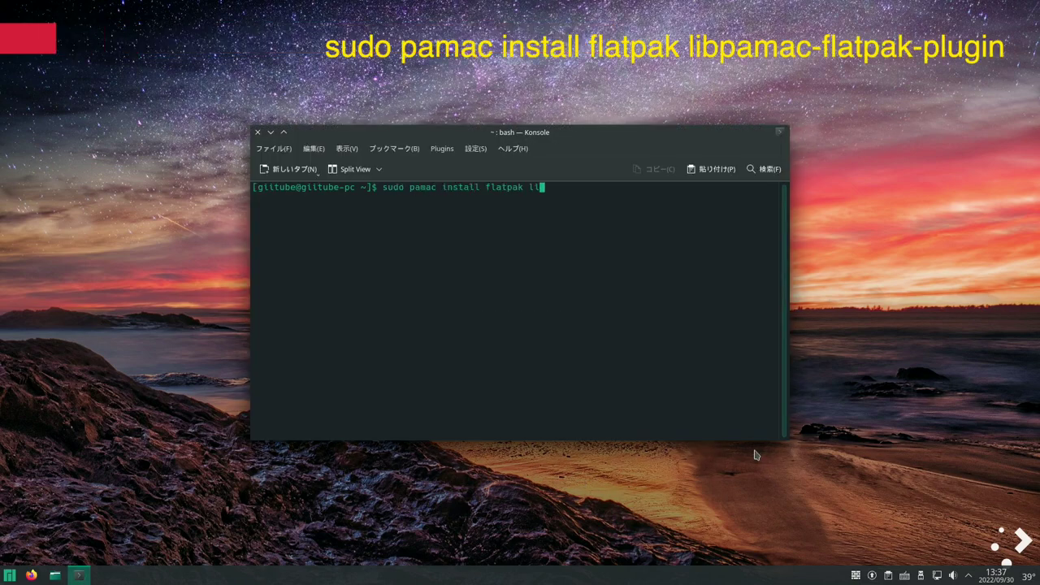
type("bpamac-flatpak-plugin")
key("Return")
key("Return")
type("y")
key("Return")
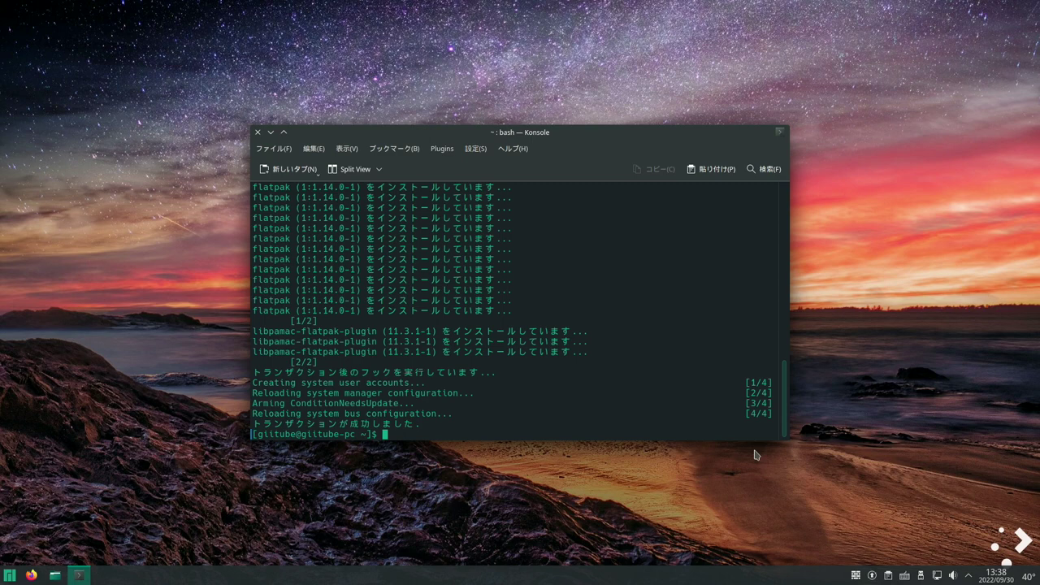
- Install the discover package with pamac, keeping the default of no optional dependencies
type("pamac install discover")
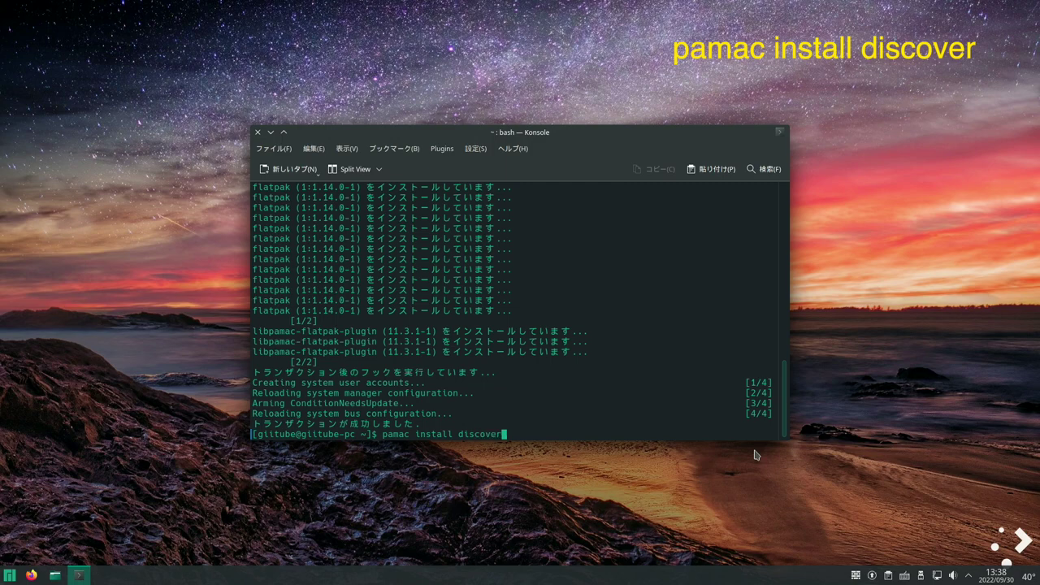
key("Return")
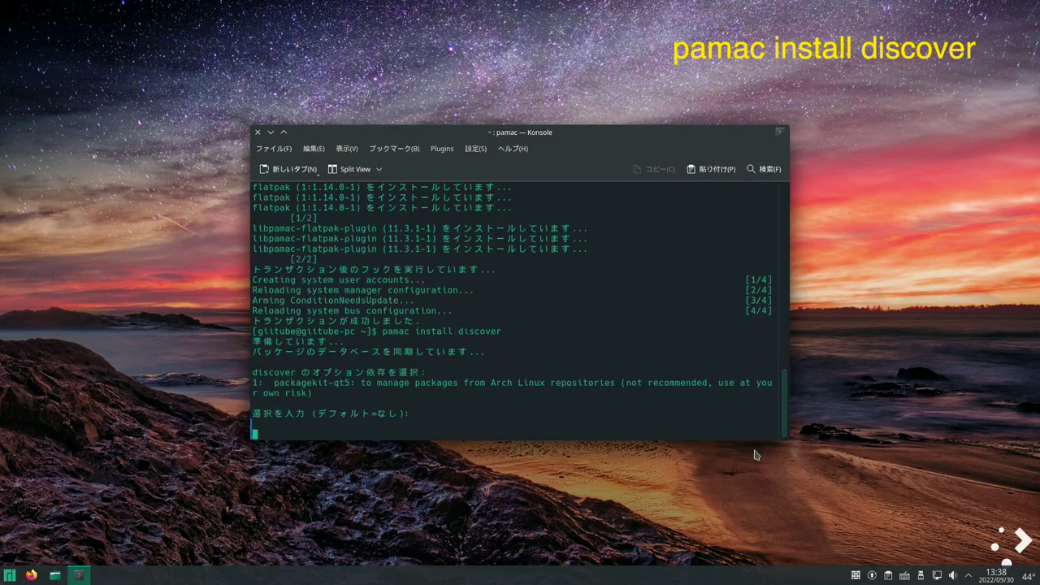
key("Return")
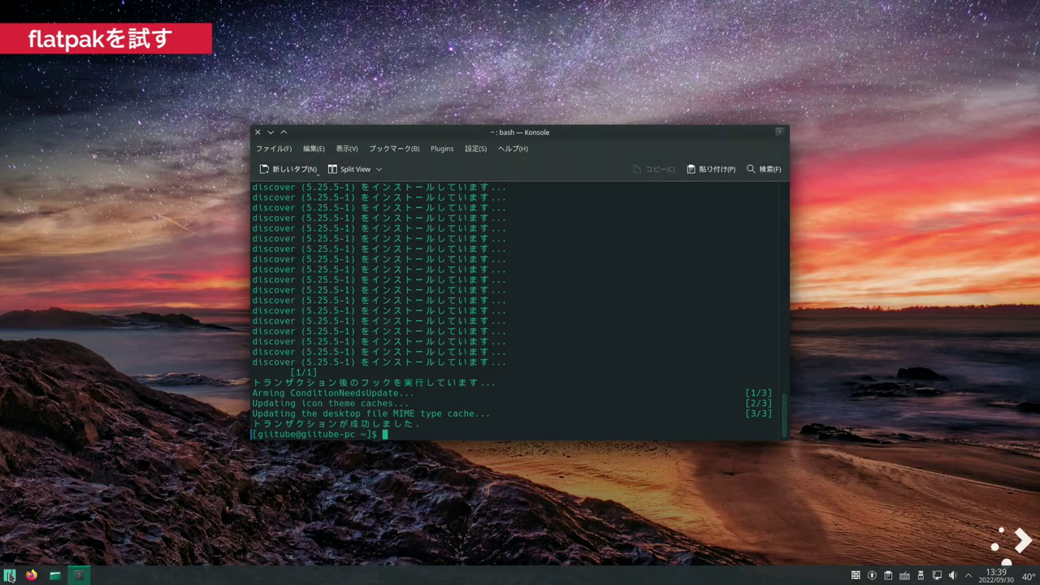
- Launch Discover from the system applications and view its updates page
left_click(10, 575)
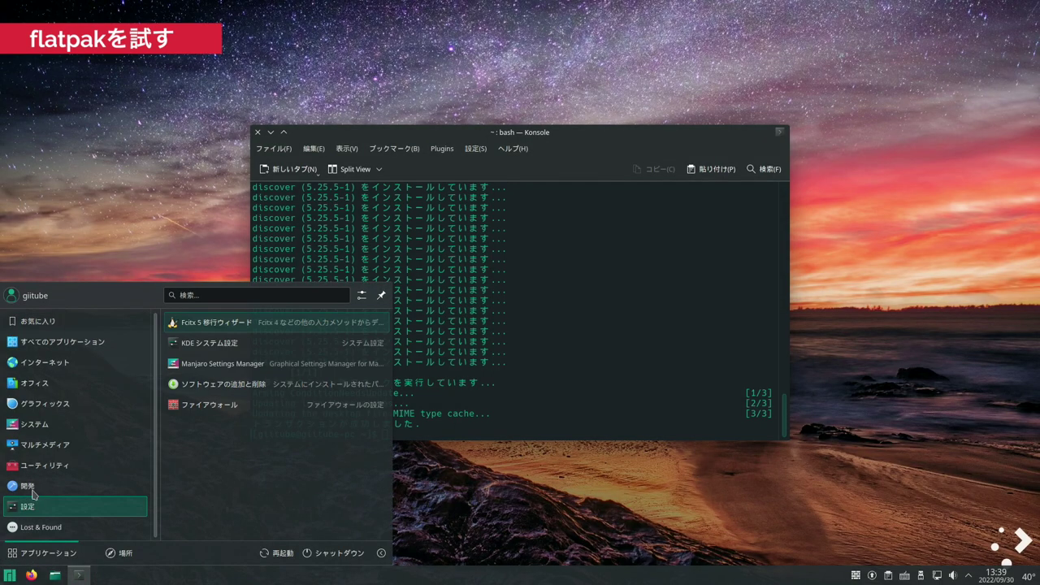
mouse_move(48, 425)
left_click(207, 368)
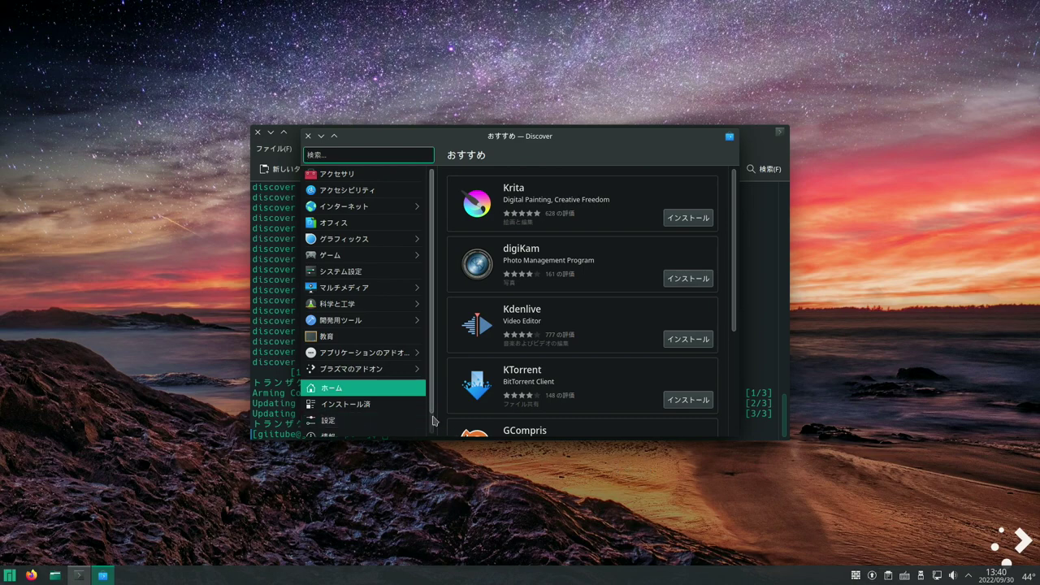
scroll(433, 420, "down", 1)
left_click(394, 432)
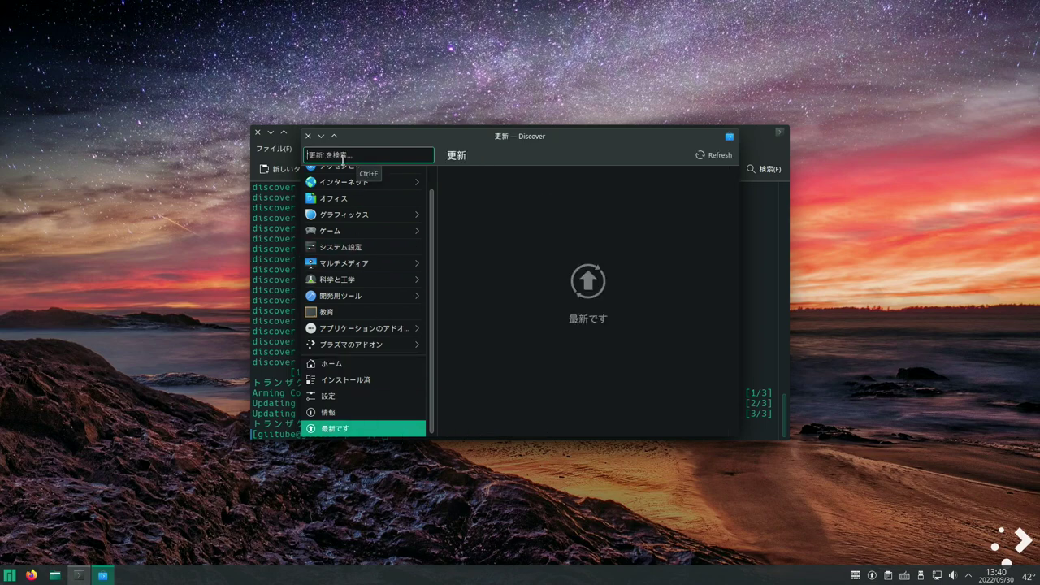
- Search Discover for vlc, compare the results with the installed multimedia applications, and clear the search
type("v")
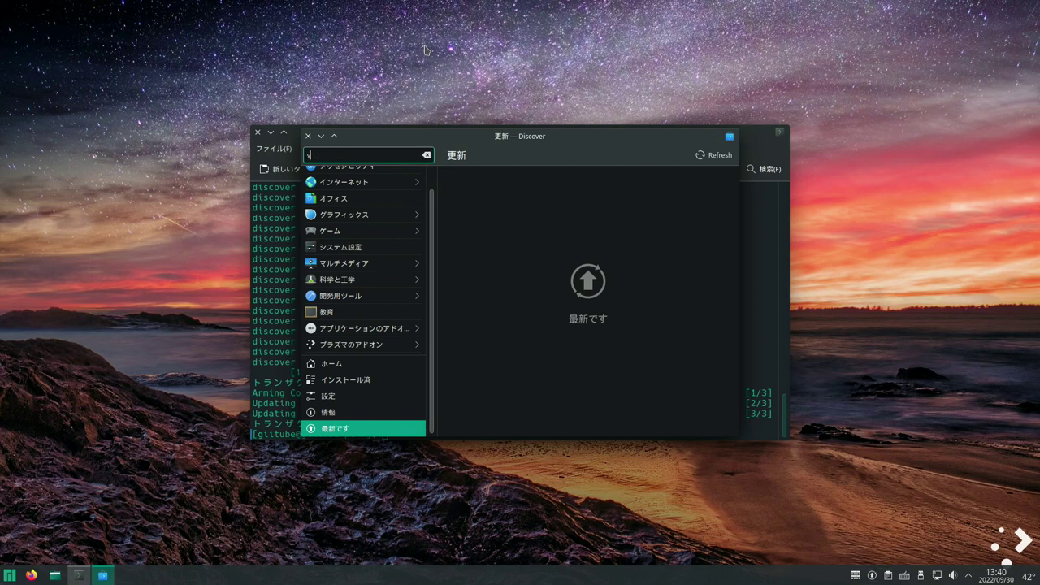
type("lc")
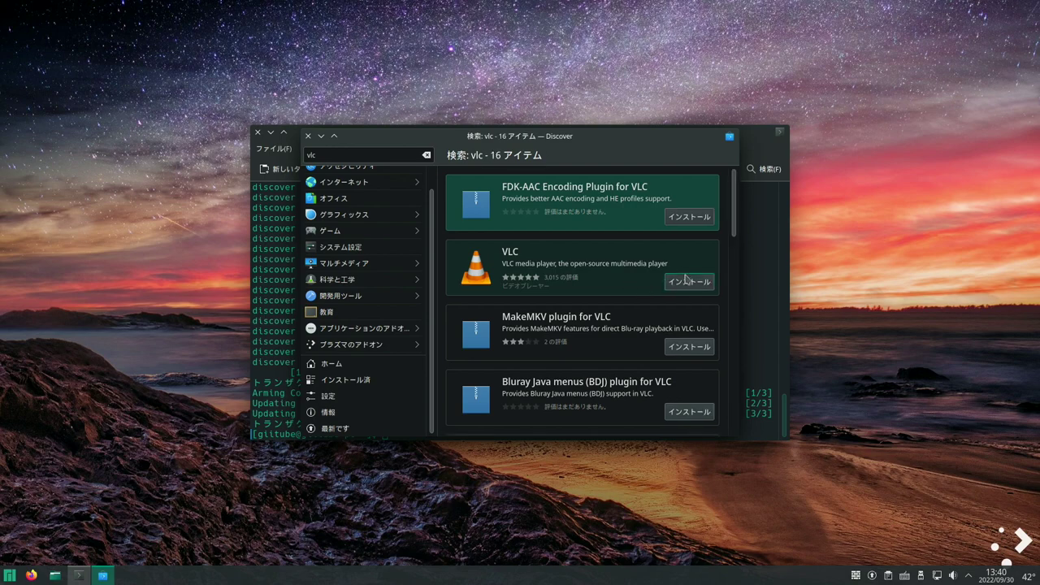
left_click(9, 575)
mouse_move(28, 445)
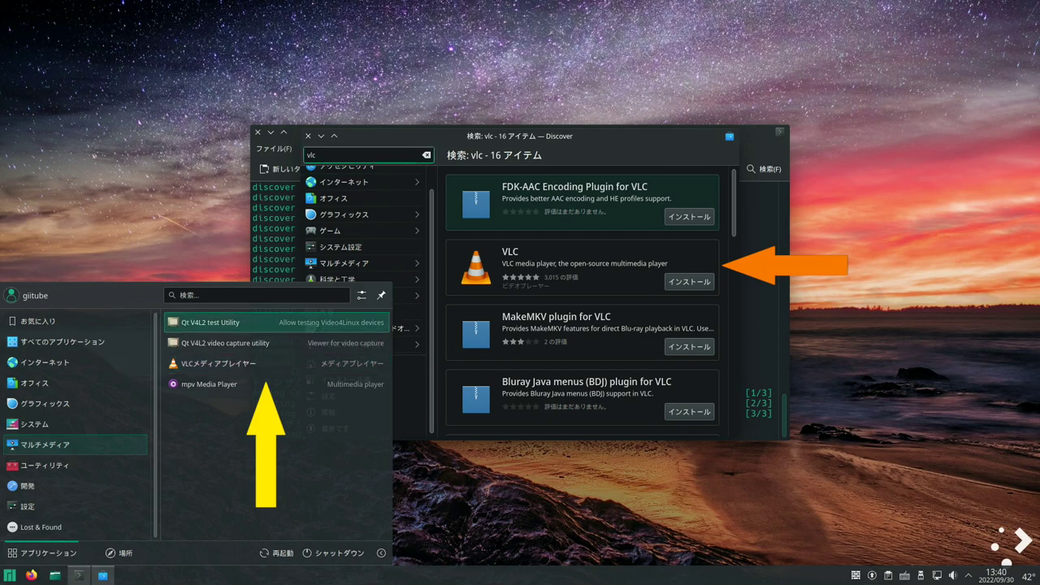
left_click(382, 195)
key("Escape")
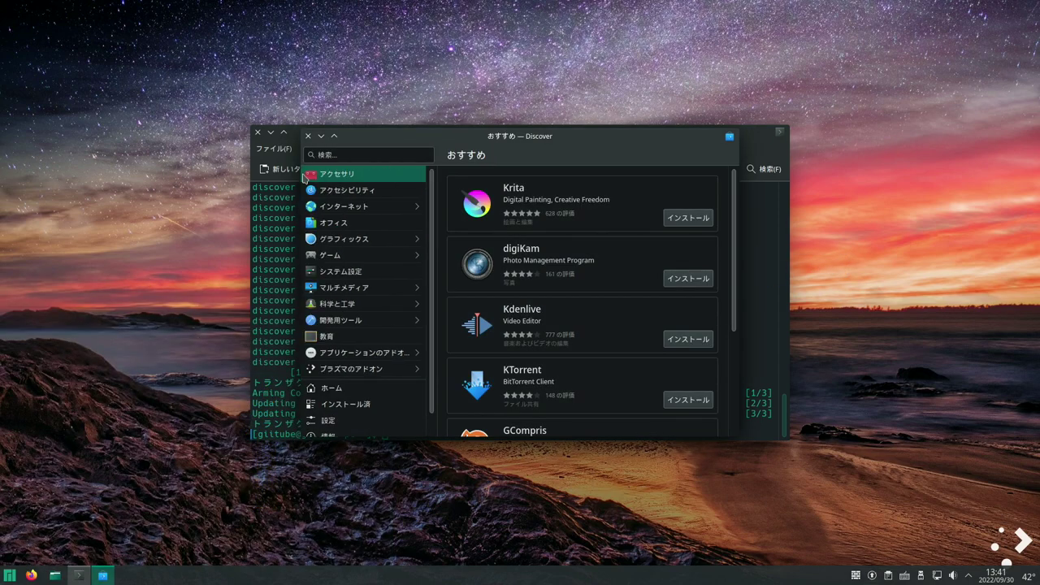
- Browse Discover's multimedia category as far as the VLC entry and return to the main categories
left_click(354, 291)
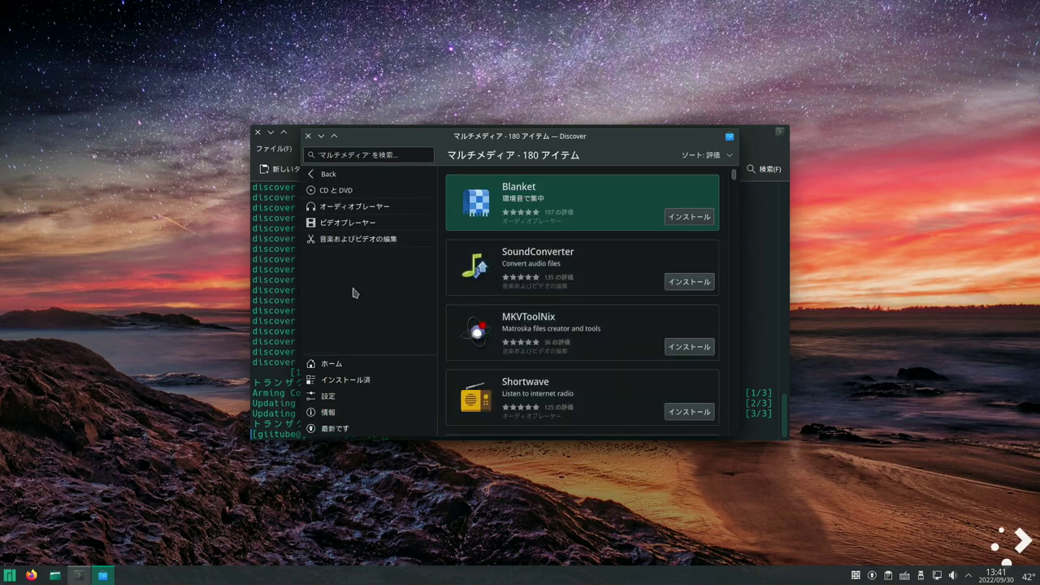
scroll(539, 304, "down", 2)
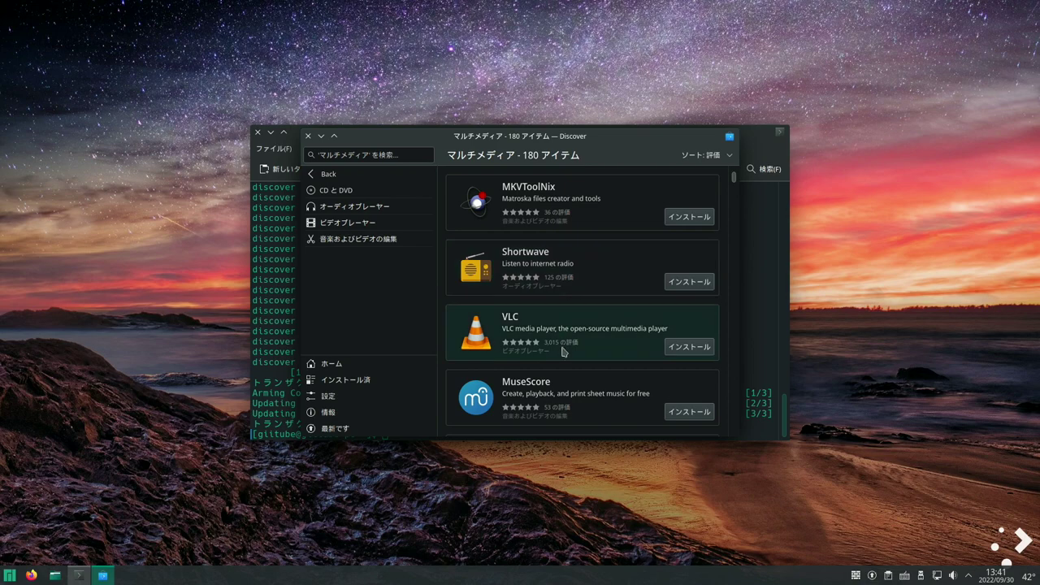
left_click(311, 176)
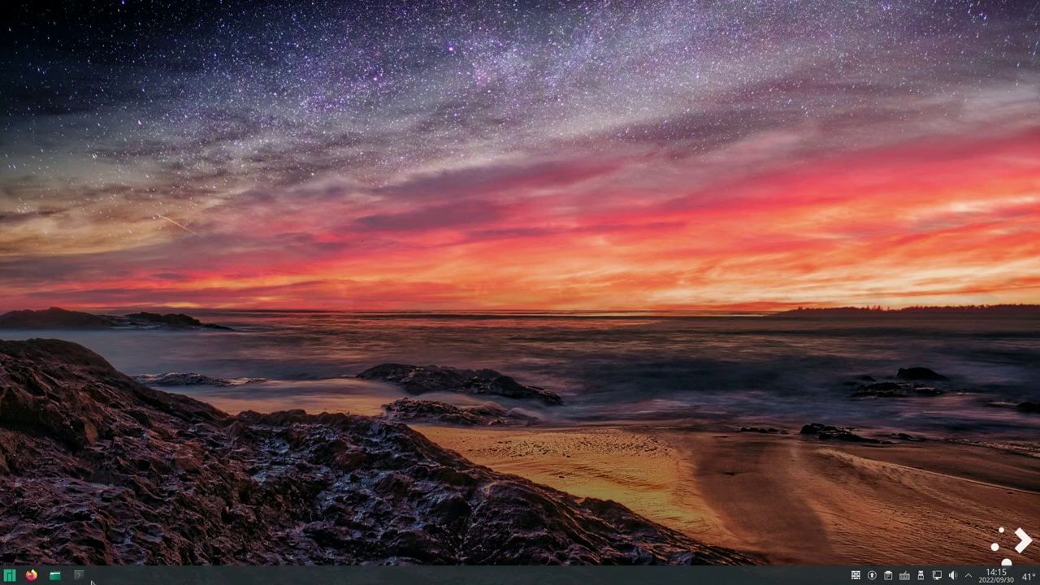
- Remove the discover package through pamac with sudo in Konsole, entering the account password and confirming the transaction with y
left_click(79, 576)
type("su")
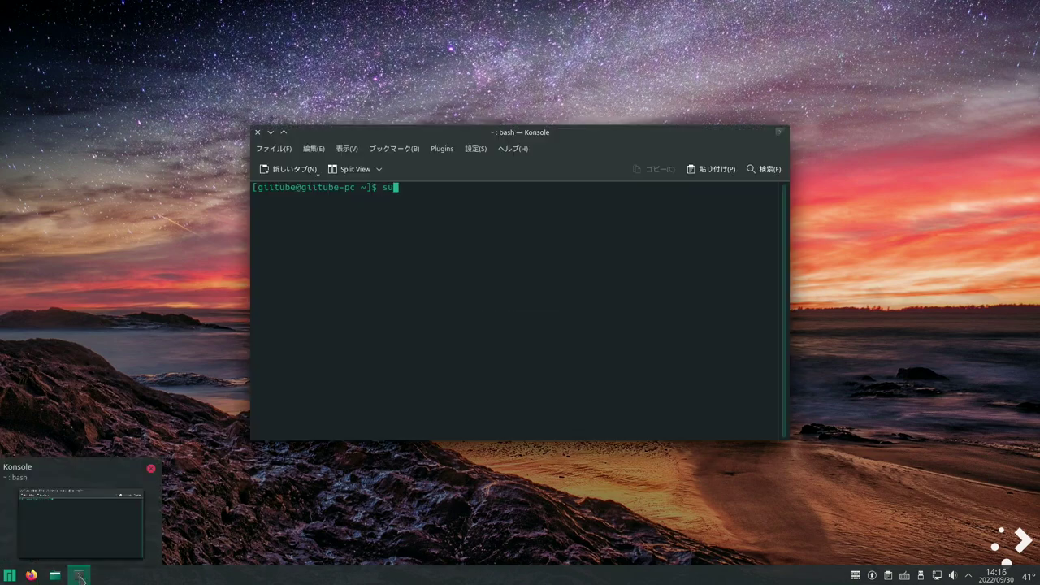
type("do pama")
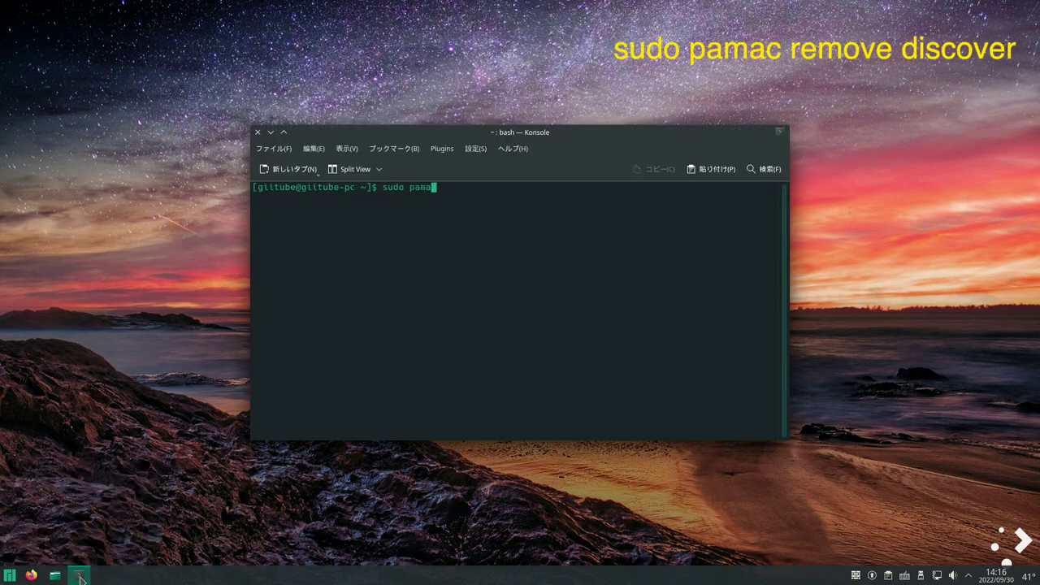
type("c remove discover")
key("Return")
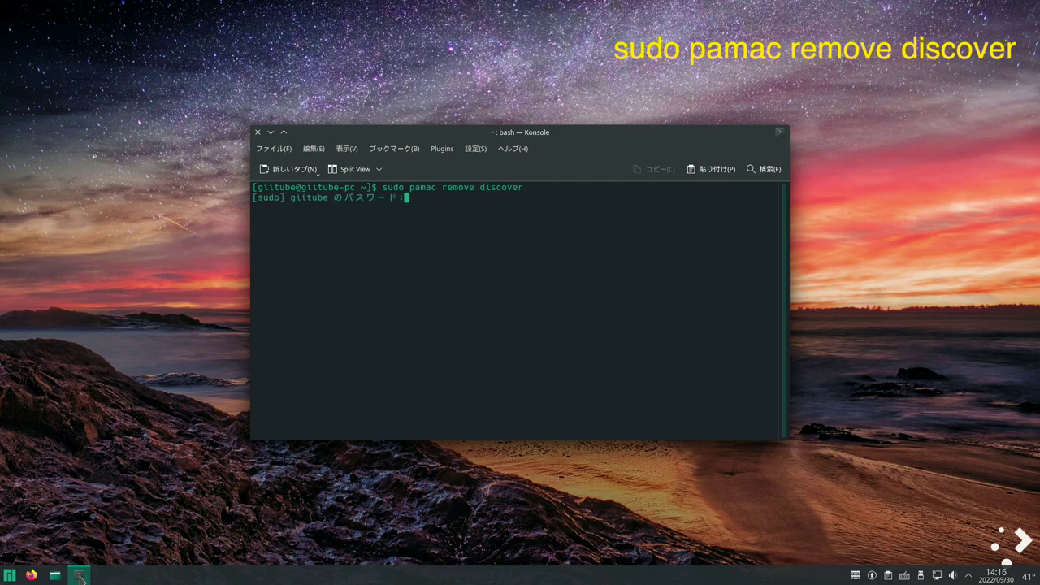
key("Return")
type("y")
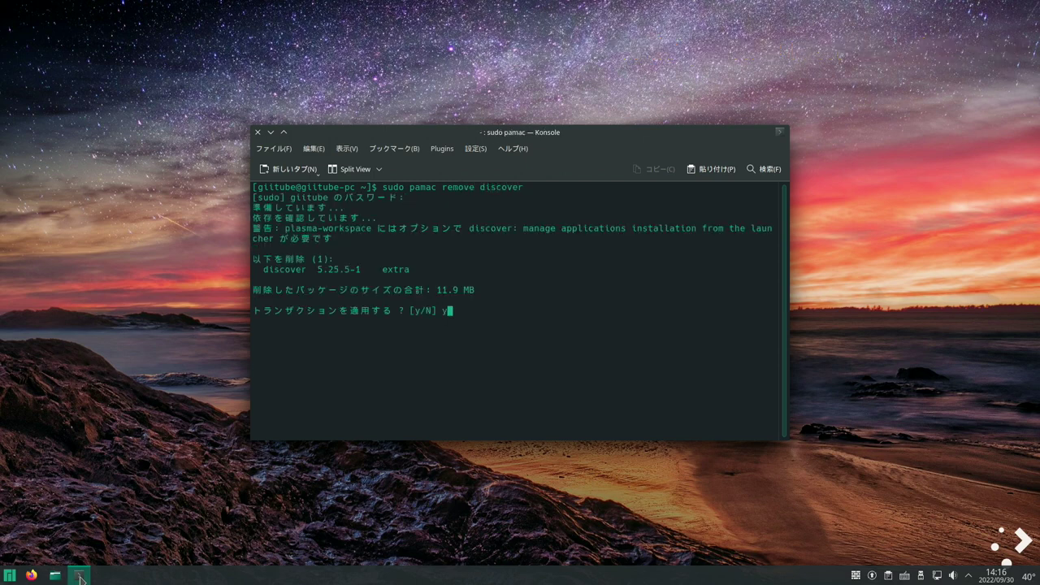
key("Return")
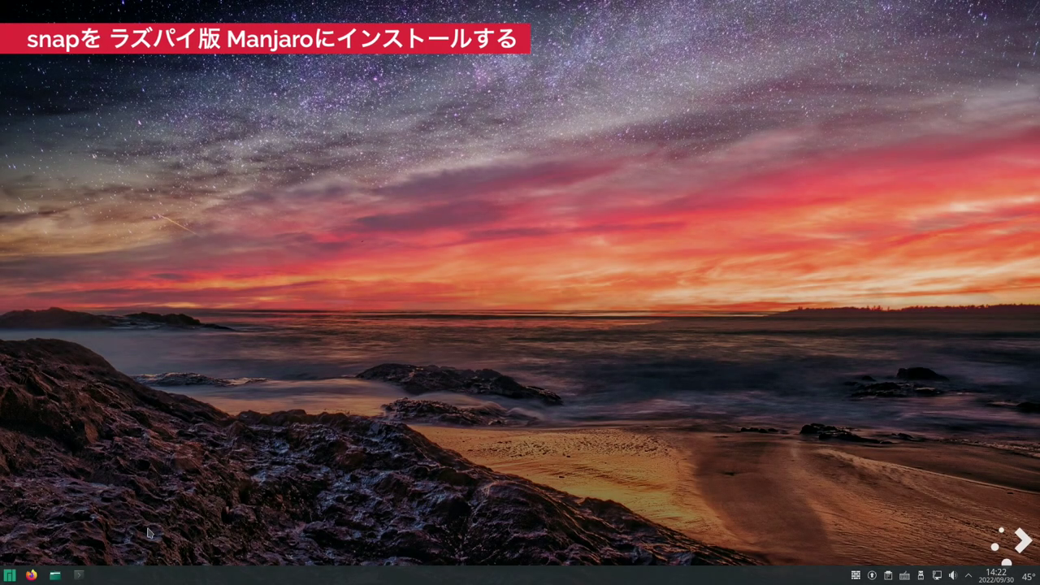
- Install snapd and libpamac-snap-plugin with pamac in a new terminal, accepting the prompts
key("ctrl+alt+t")
type("pamac install snap")
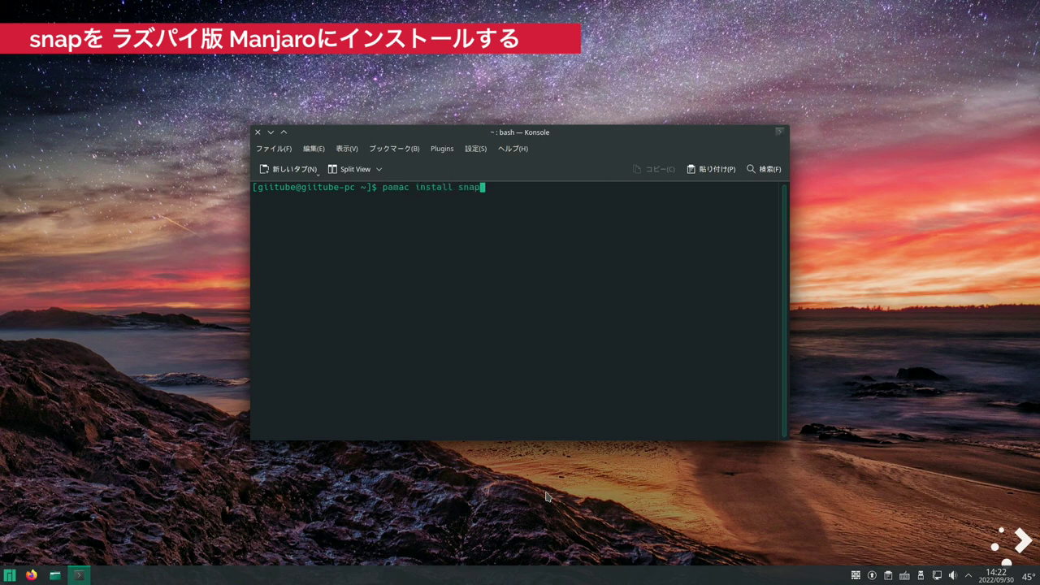
type("d libpamac-sna")
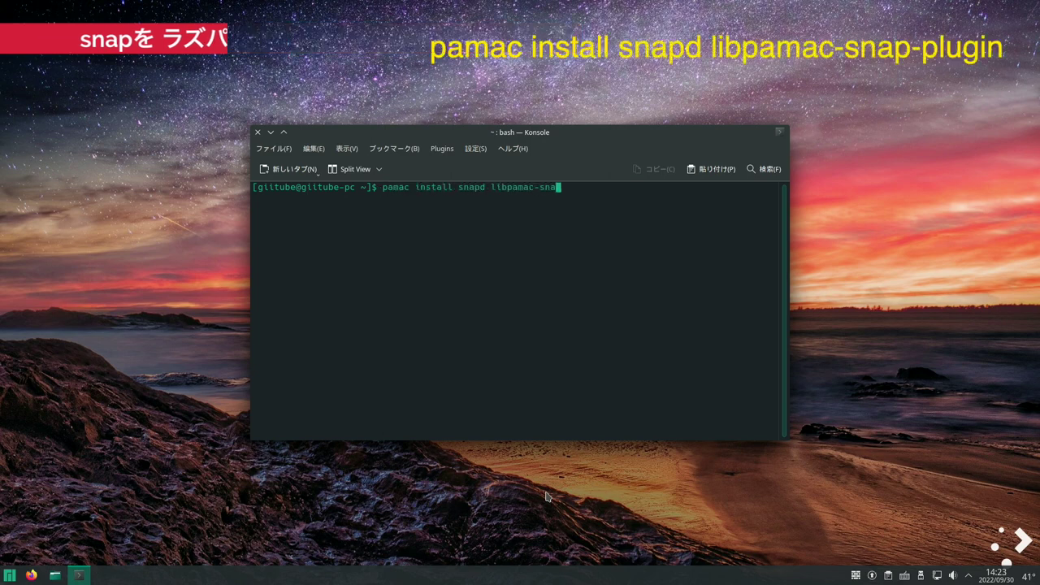
type("p-plugin")
key("Return")
key("Return")
key("Return")
key("Return")
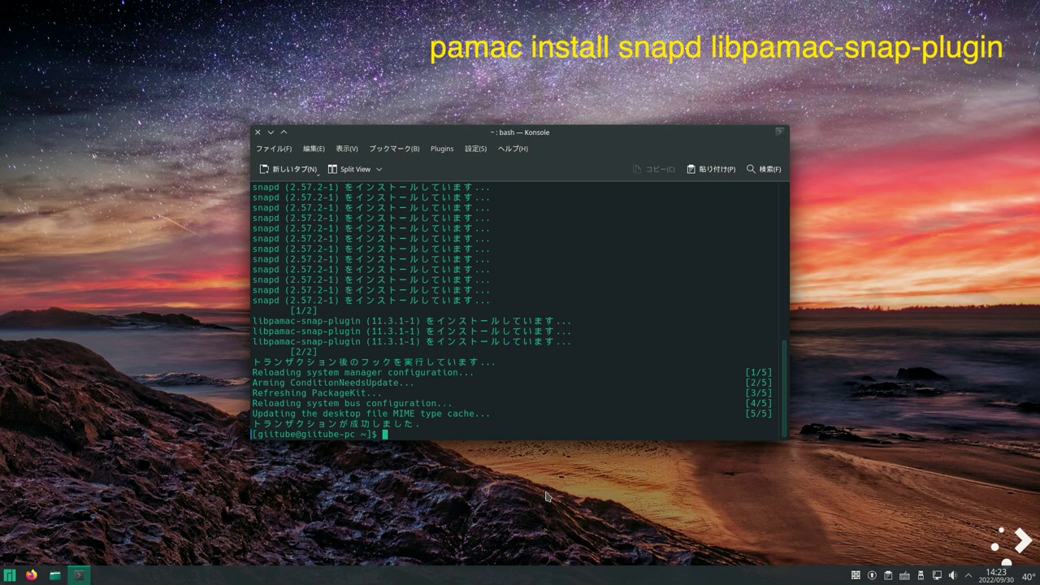
- Enable and immediately start snapd.socket using systemctl with sudo, entering the account password
type("sudo")
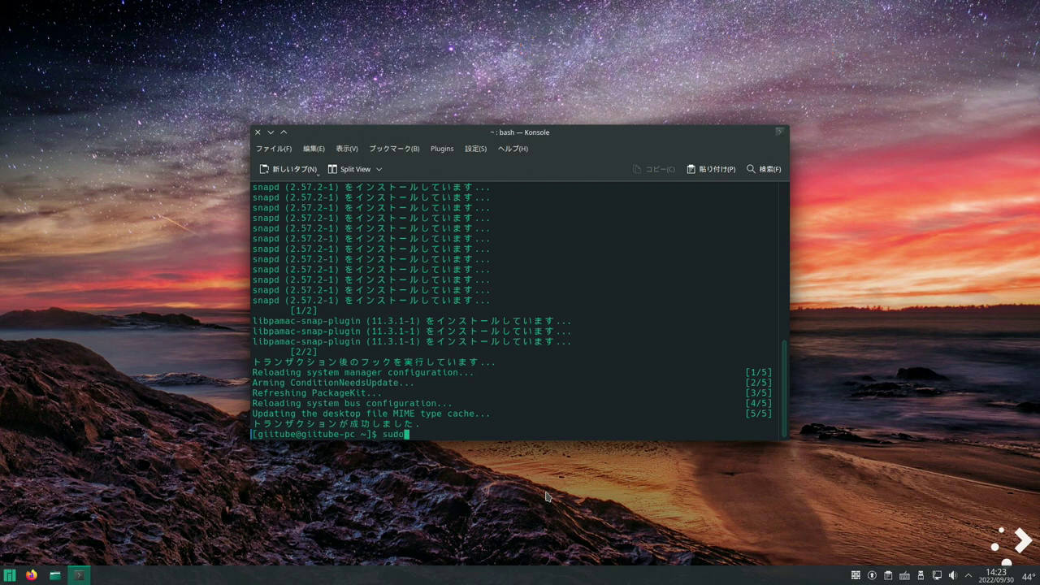
type(" systemctl enable --now ")
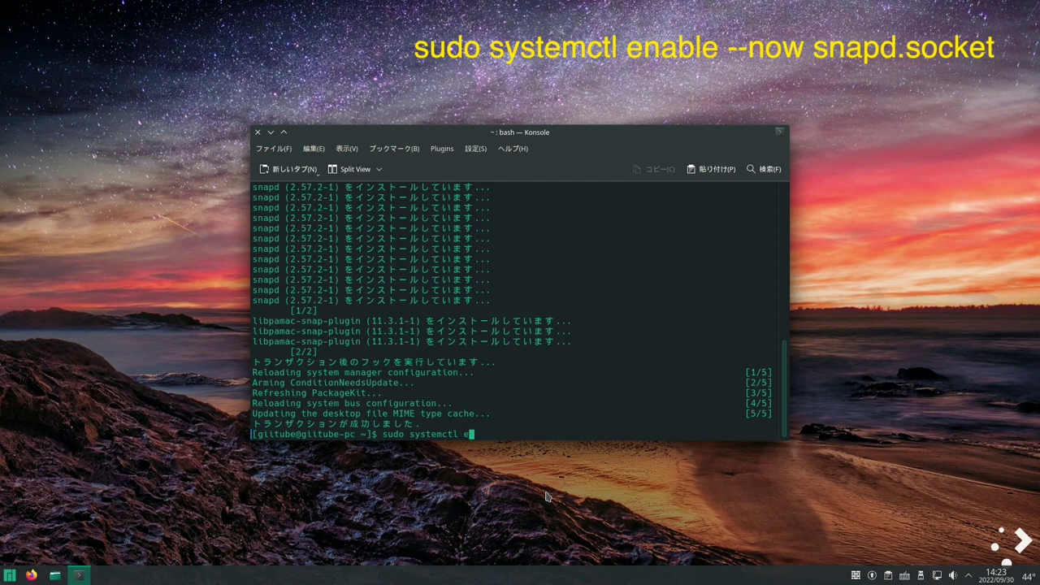
type("snapd.socket")
key("Return")
key("Return")
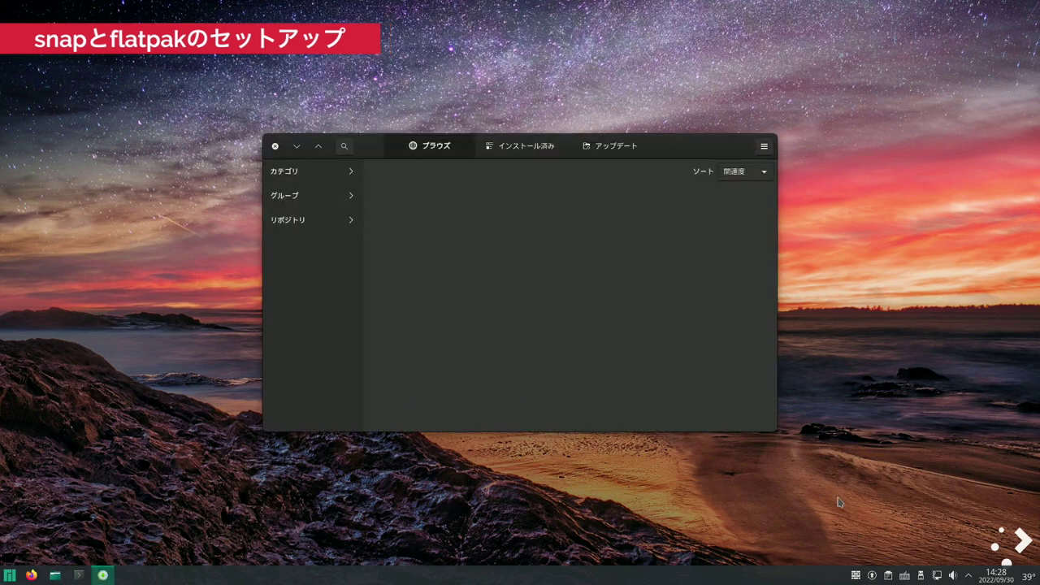
- Open the package manager's third-party settings, authenticating with the account password
left_click(765, 147)
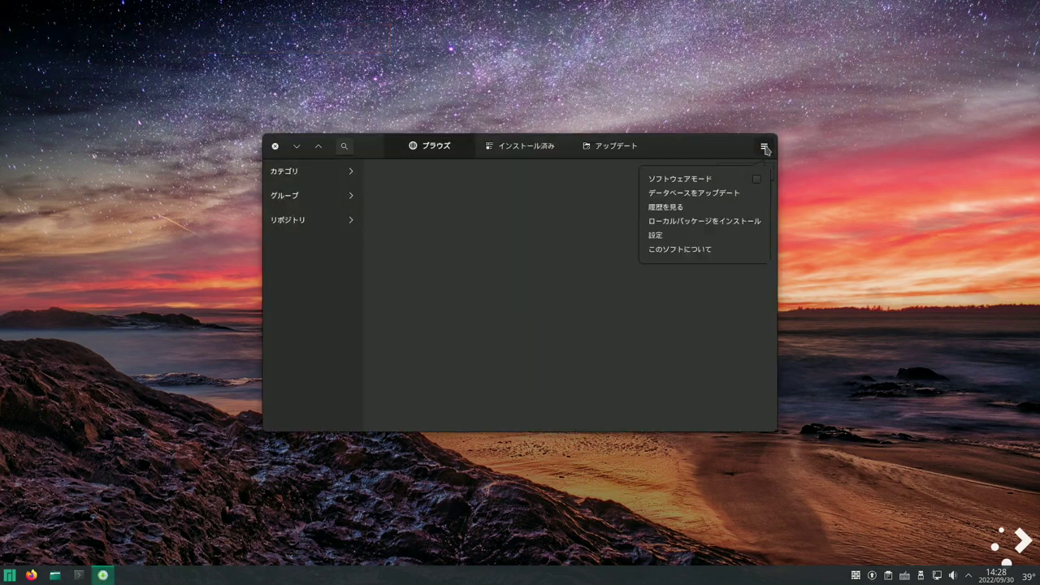
left_click(757, 243)
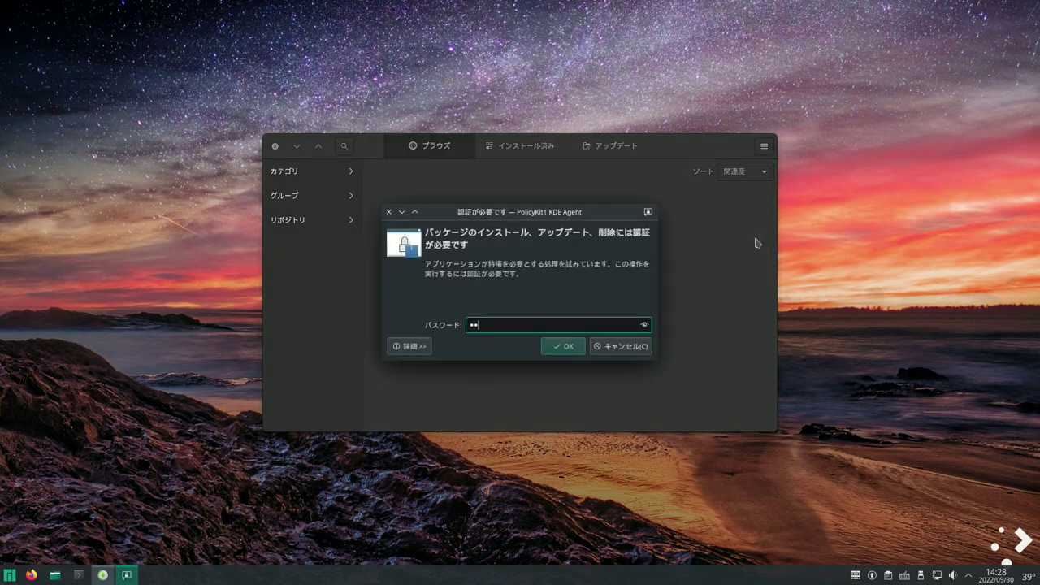
key("Return")
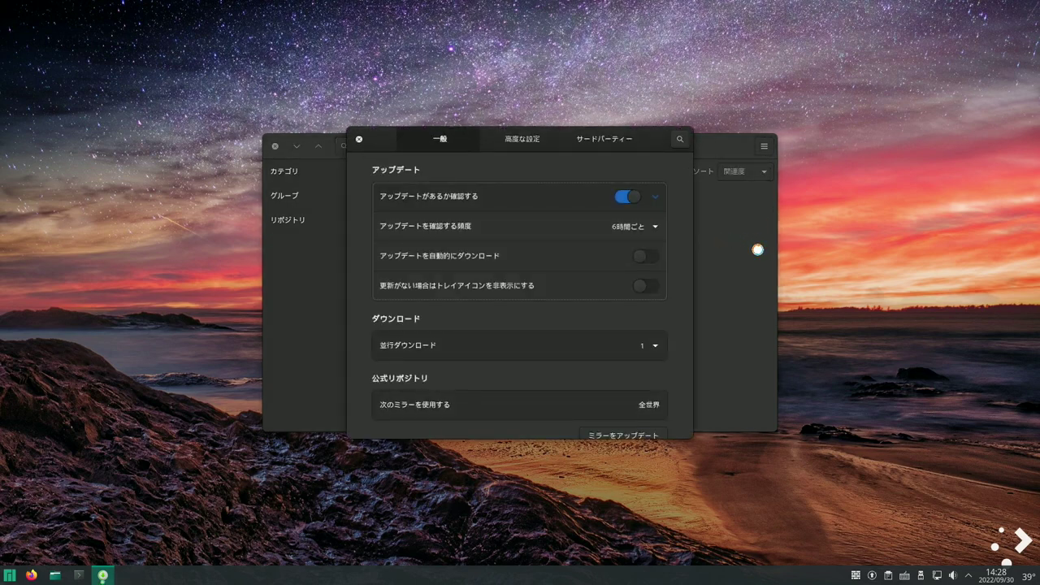
left_click(603, 140)
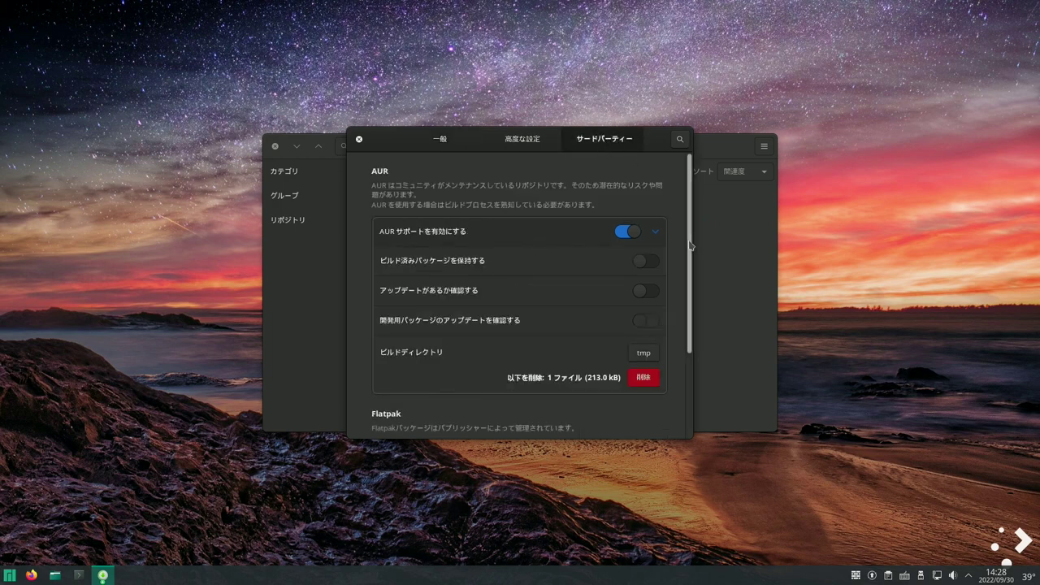
- Enable Flatpak support and Snap support in the third-party settings and close the preferences
scroll(689, 246, "down", 3)
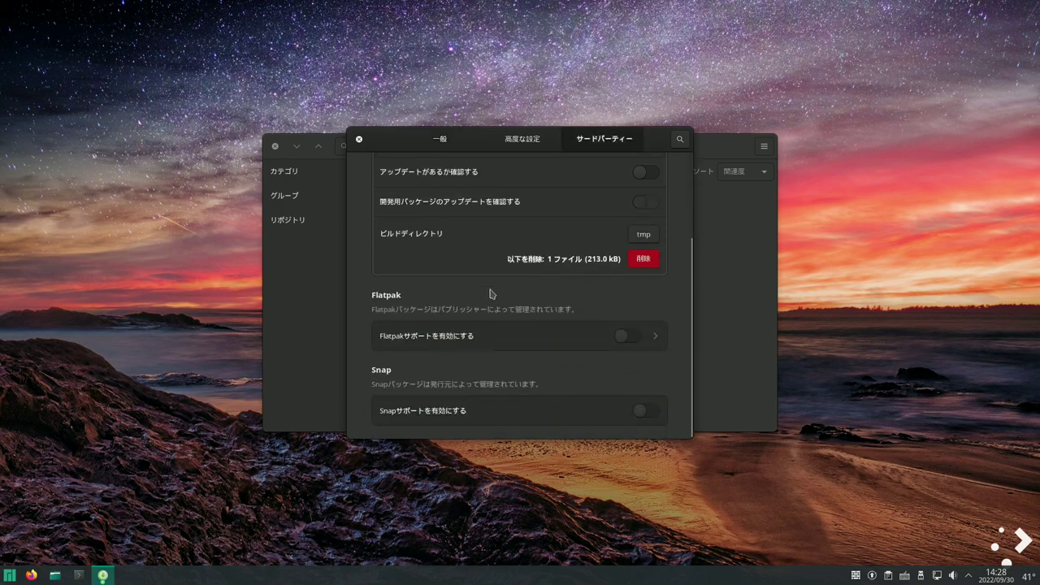
left_click(624, 336)
scroll(662, 399, "down", 1)
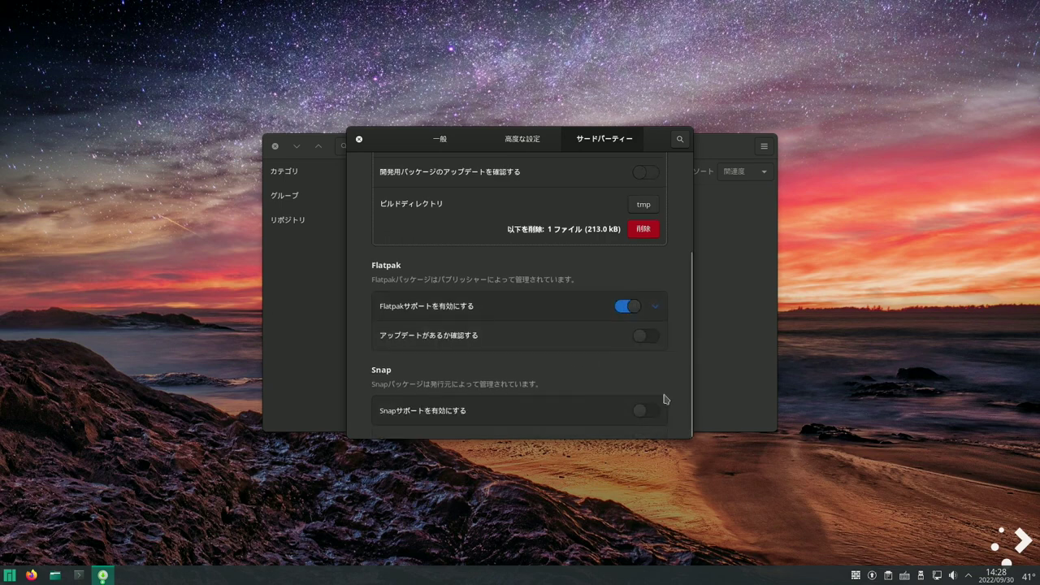
left_click(642, 412)
left_click(359, 140)
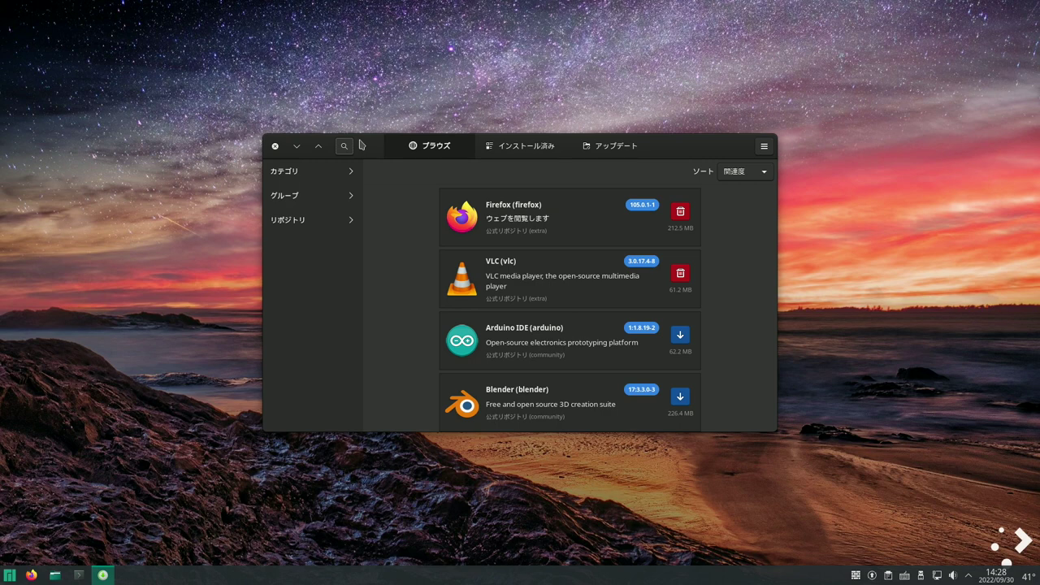
- Search the package manager for vlc across all package sources
left_click(343, 146)
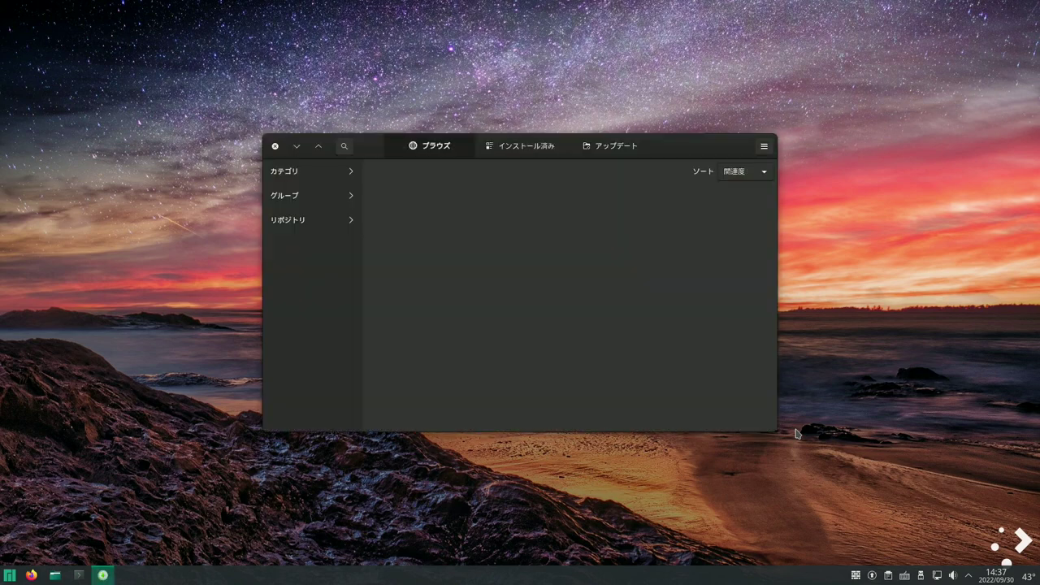
left_click(344, 147)
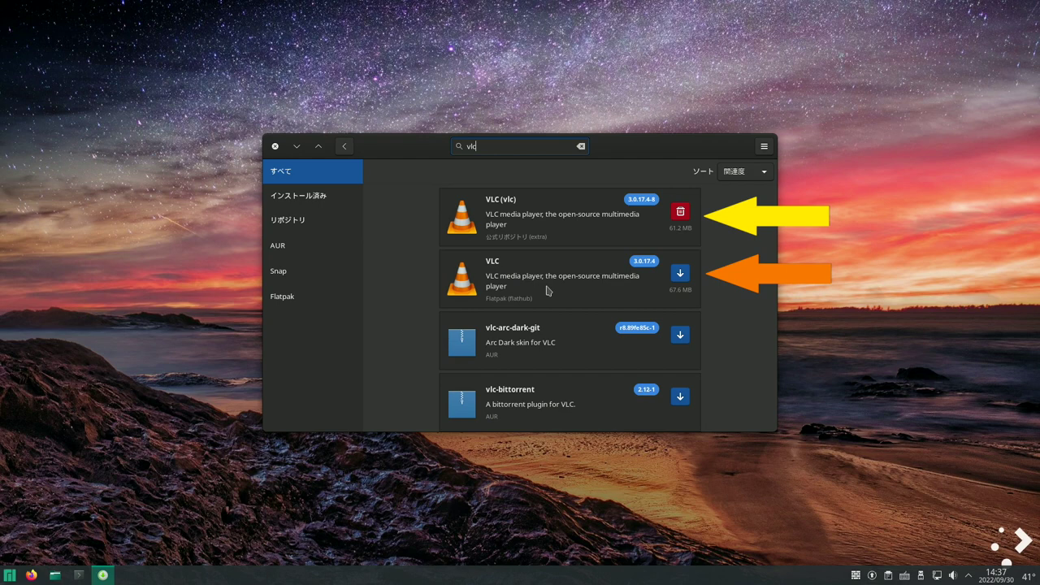
- Look through the Snap results for vlc and search the package manager for chromium across all sources
left_click(289, 279)
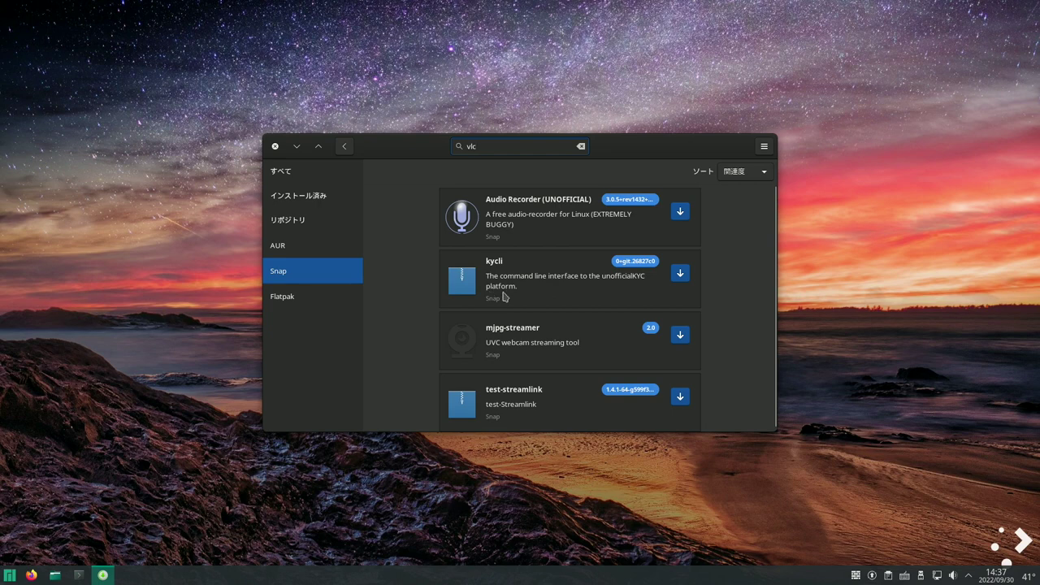
scroll(503, 297, "down", 1)
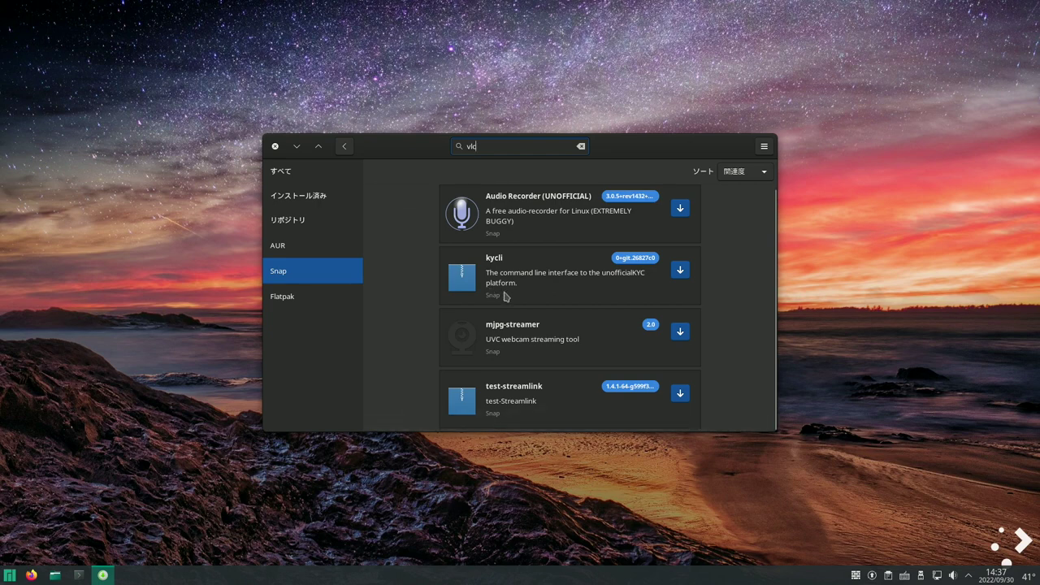
type("chromi")
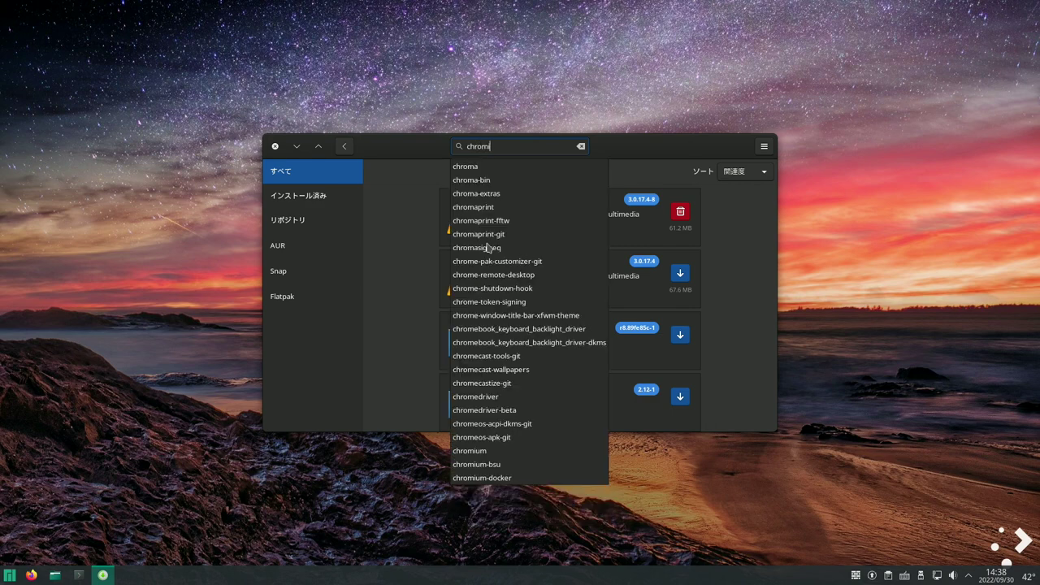
type("um")
key("Return")
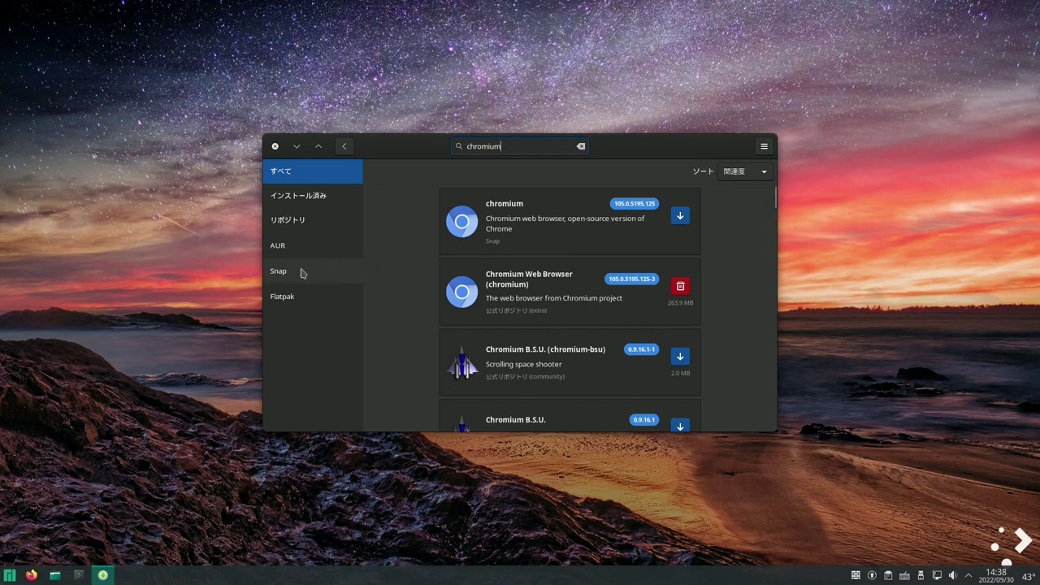
- Examine the chromium results filtered by Flatpak, Snap and AUR, and look through the combined list of all sources
left_click(297, 298)
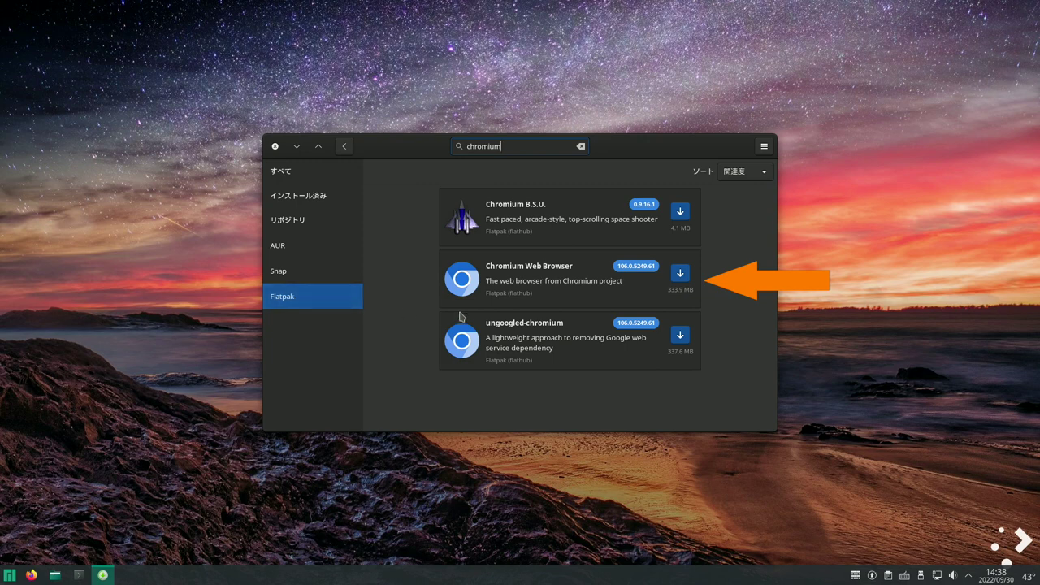
left_click(298, 270)
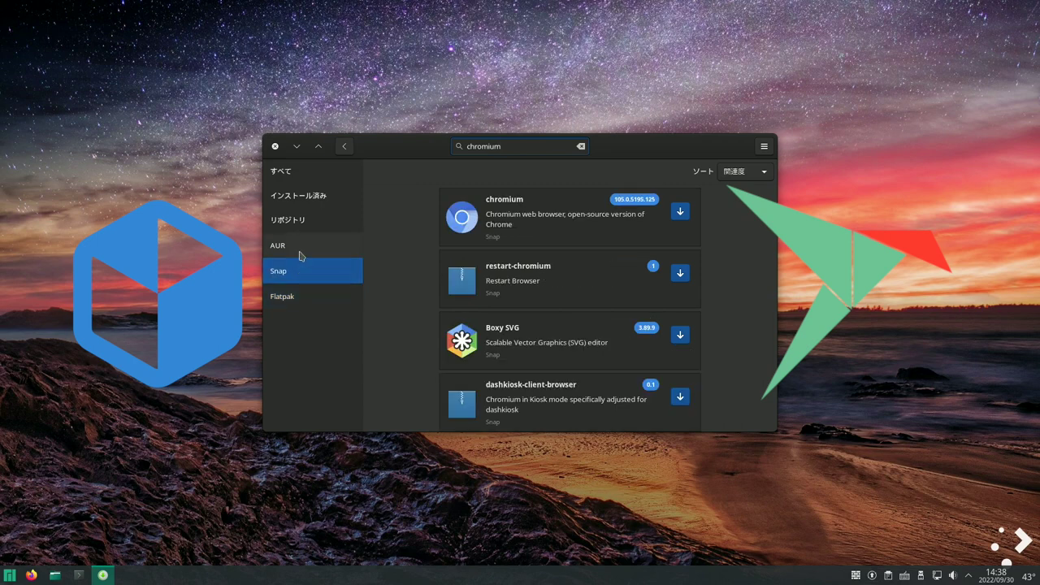
left_click(299, 252)
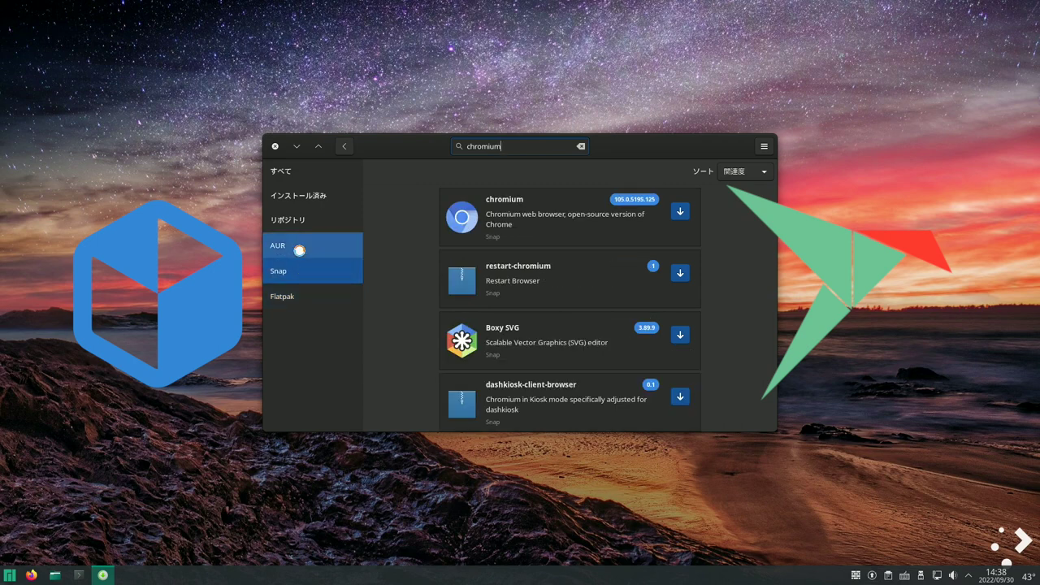
left_click(305, 174)
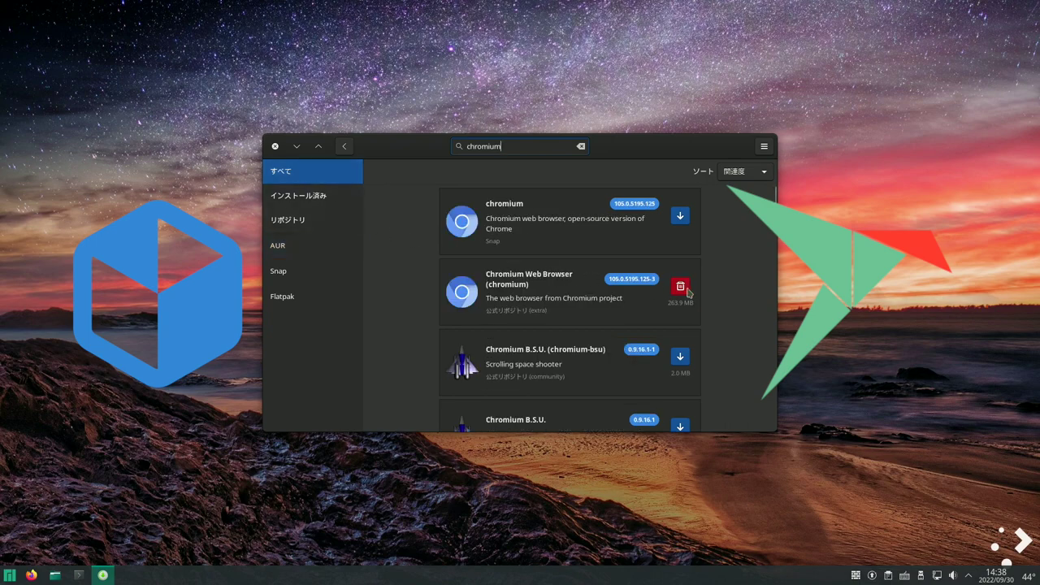
scroll(644, 320, "down", 3)
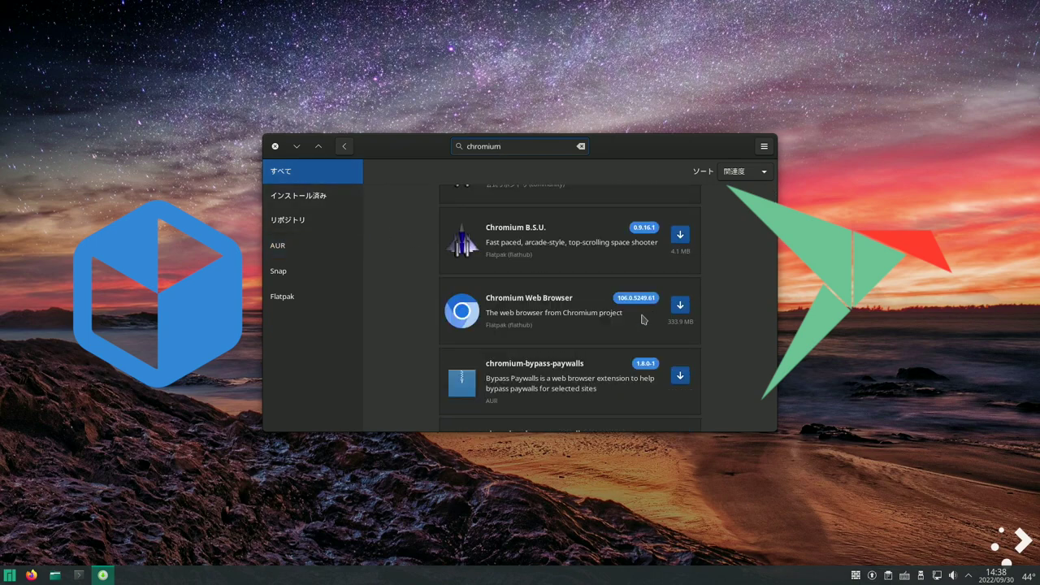
scroll(642, 319, "up", 3)
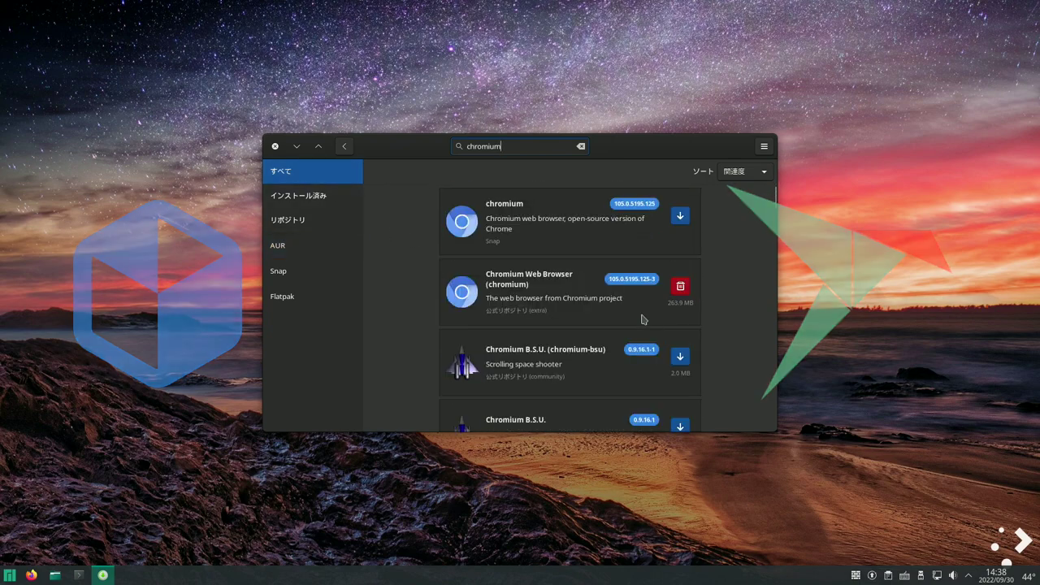